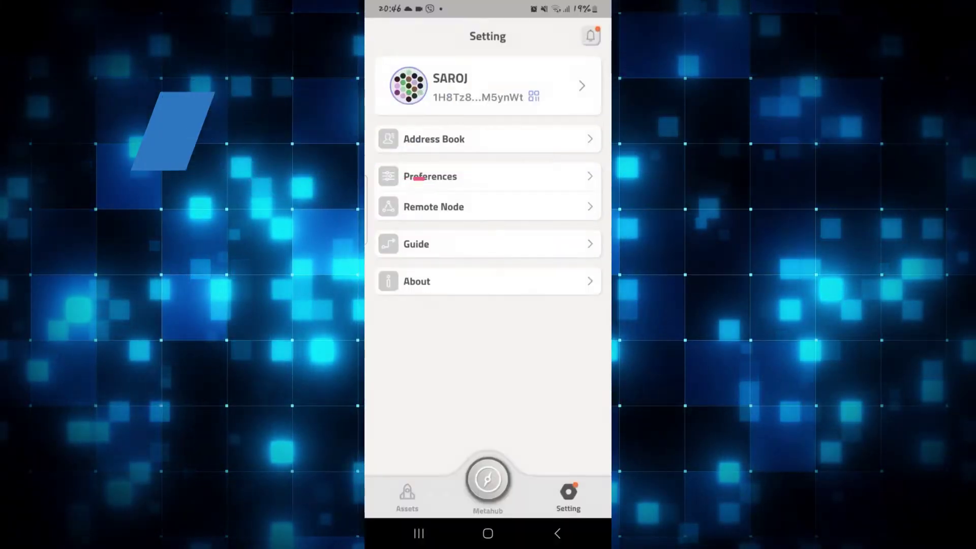
# Step: Show the Polkadot account's assets overview with its zero DOT balance
pyautogui.click(406, 499)
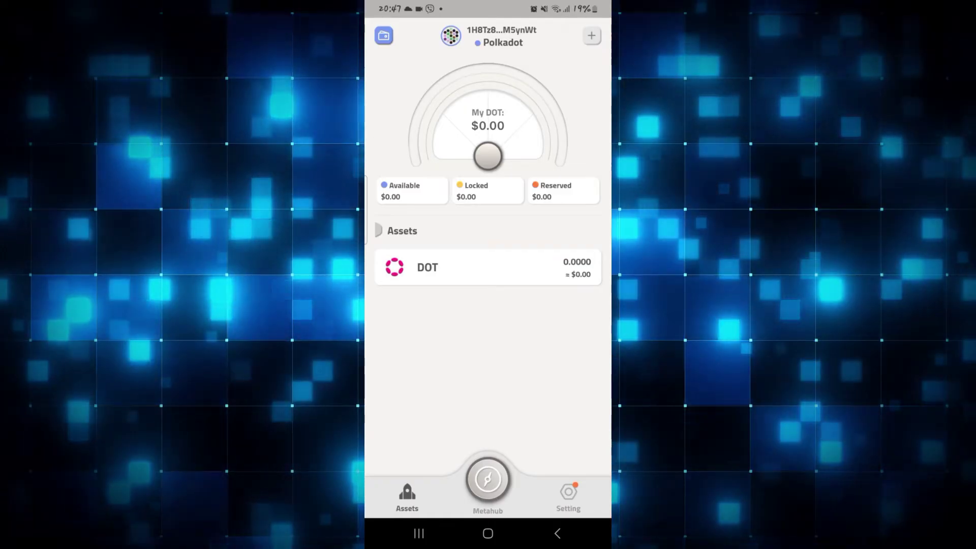
pyautogui.click(573, 496)
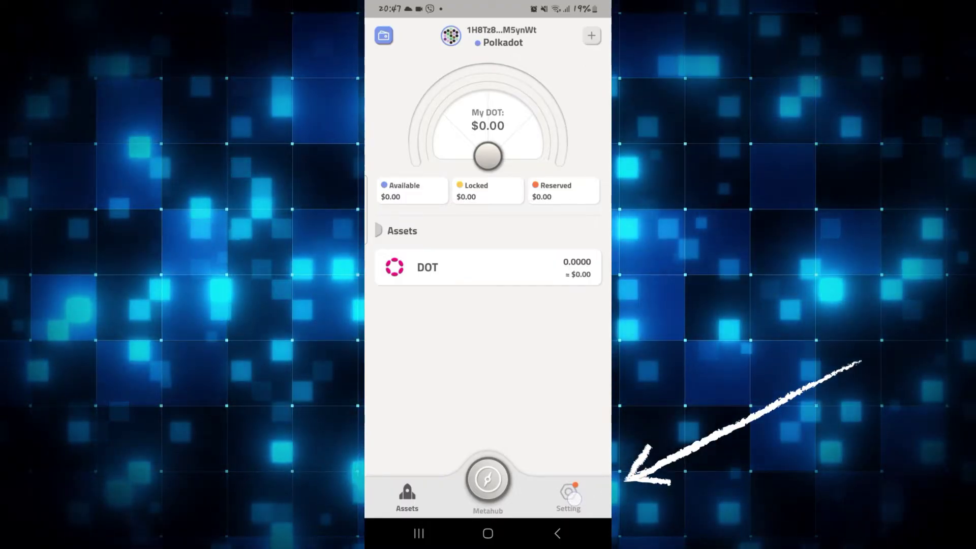
# Step: Go to Settings and open Preferences, showing currency USD and language English
pyautogui.click(568, 495)
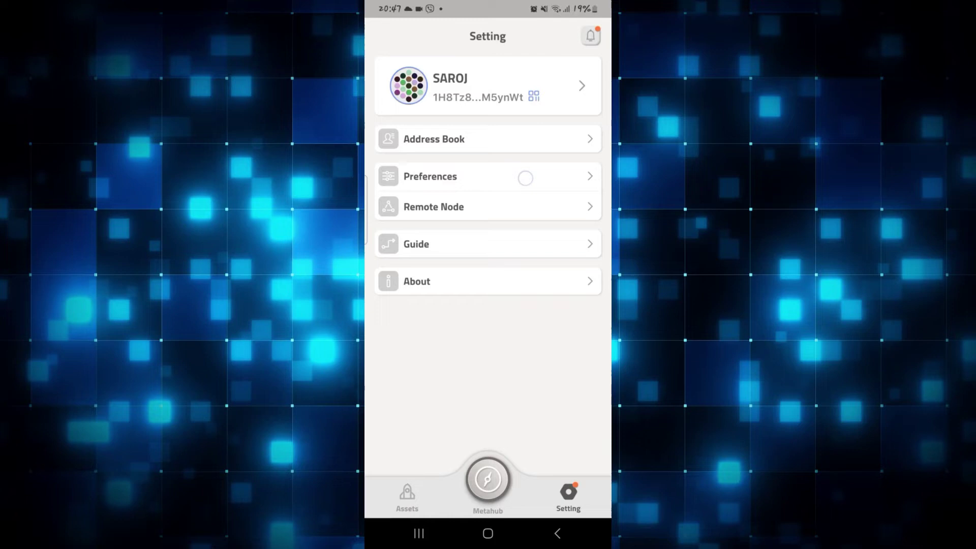
pyautogui.click(525, 178)
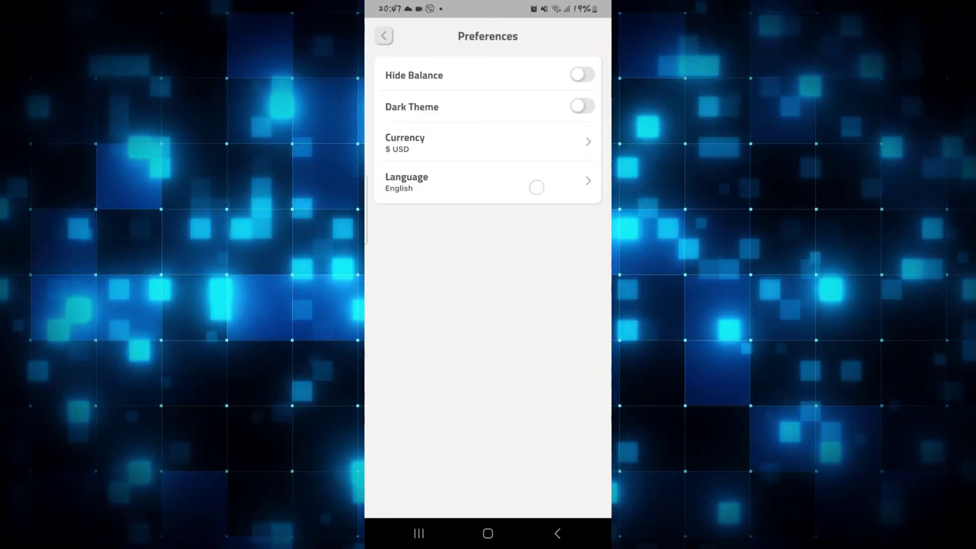
# Step: Keep English selected in the language picker, return to settings, and reopen Preferences
pyautogui.click(536, 187)
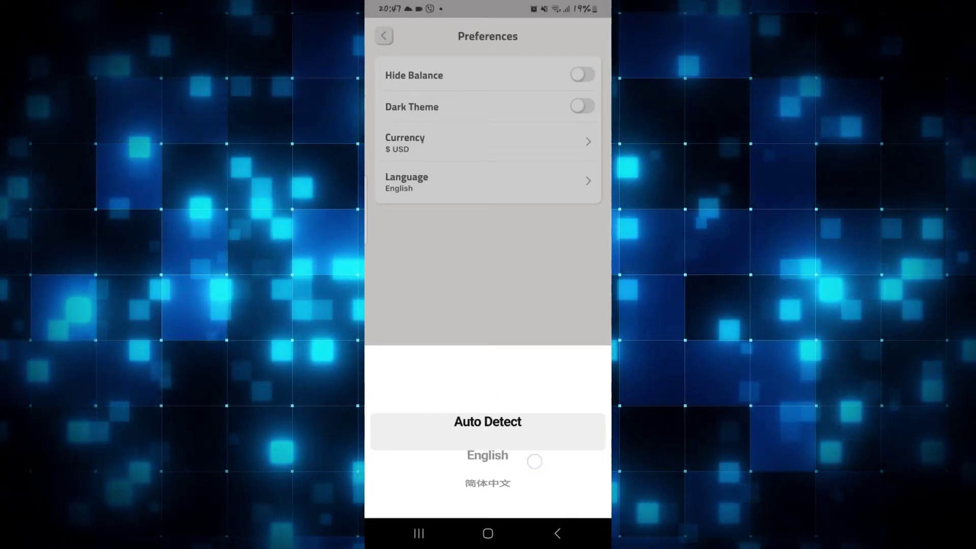
pyautogui.moveTo(538, 461)
pyautogui.mouseDown()
pyautogui.moveTo(554, 431)
pyautogui.moveTo(544, 402)
pyautogui.moveTo(557, 409)
pyautogui.moveTo(547, 370)
pyautogui.mouseUp()
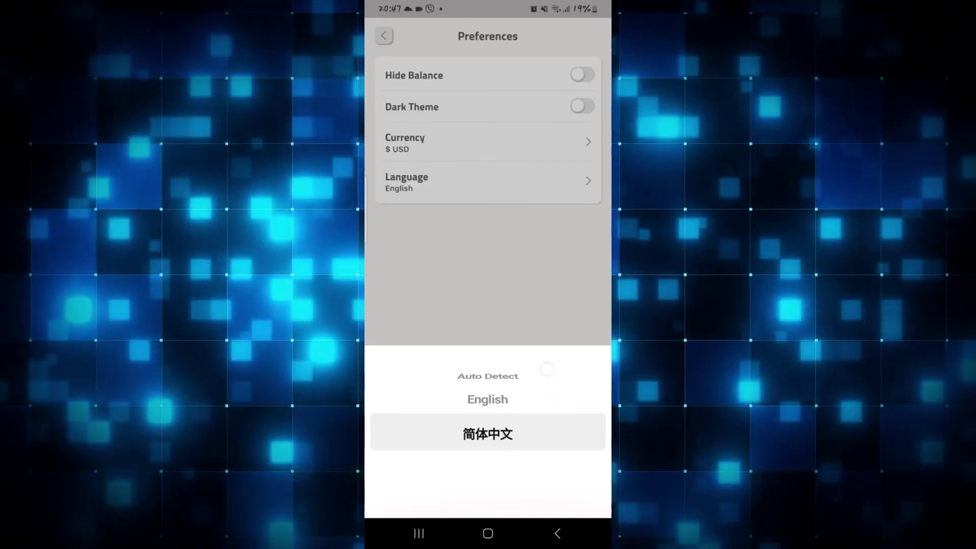
pyautogui.click(501, 400)
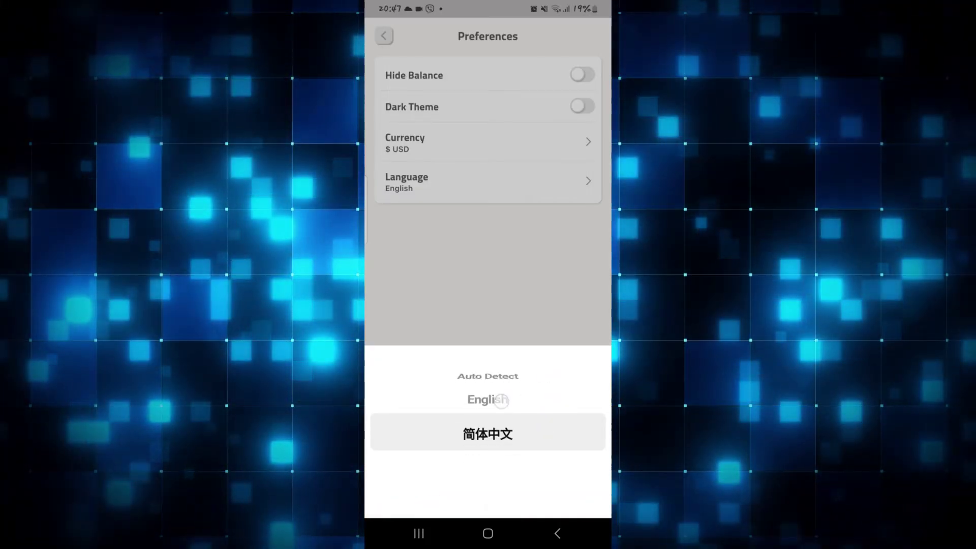
pyautogui.moveTo(501, 400); pyautogui.dragTo(506, 429)
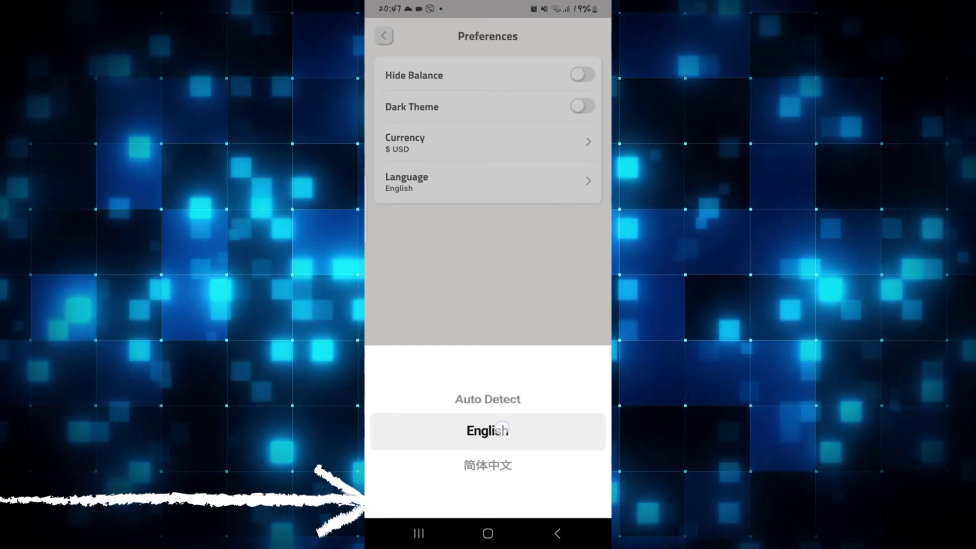
pyautogui.click(546, 245)
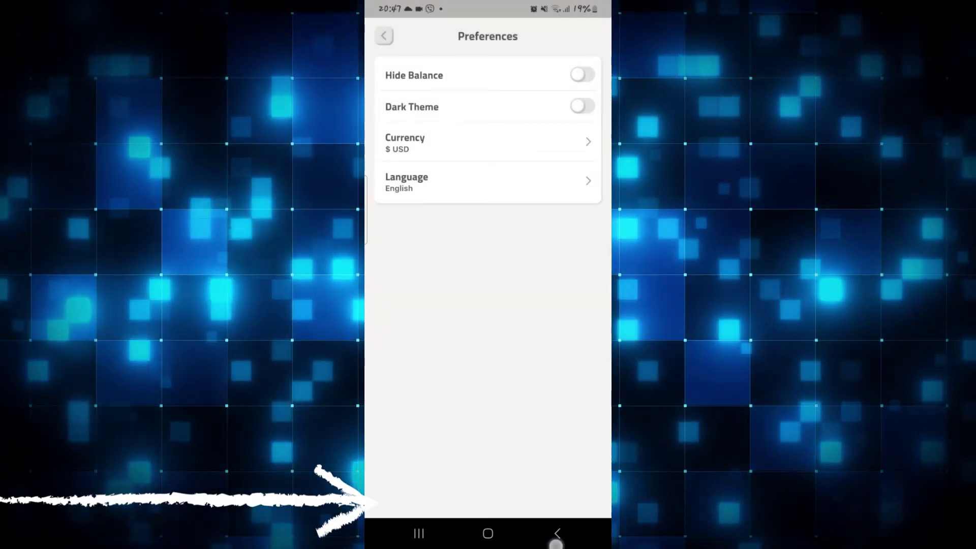
pyautogui.click(557, 533)
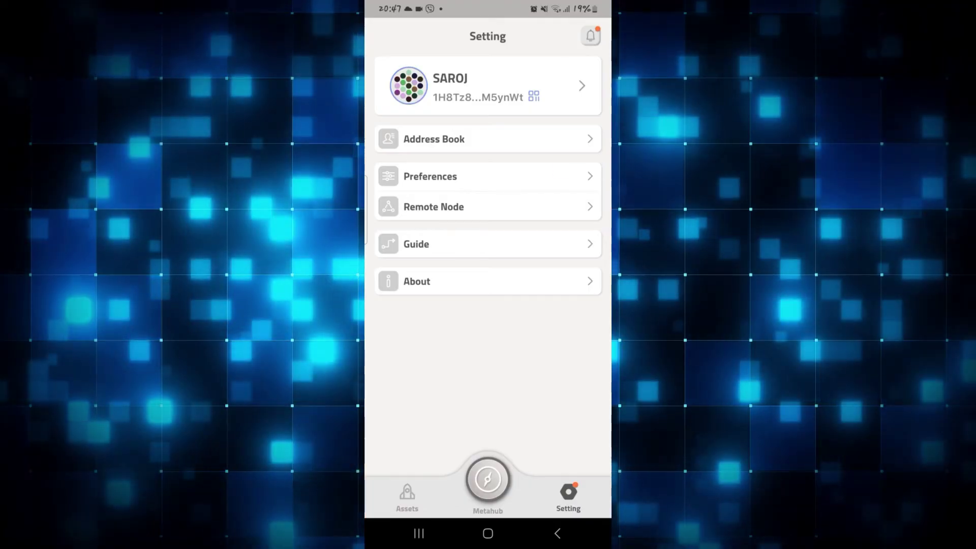
pyautogui.click(569, 176)
# Step: Switch the app language to Simplified Chinese (简体中文)
pyautogui.click(568, 176)
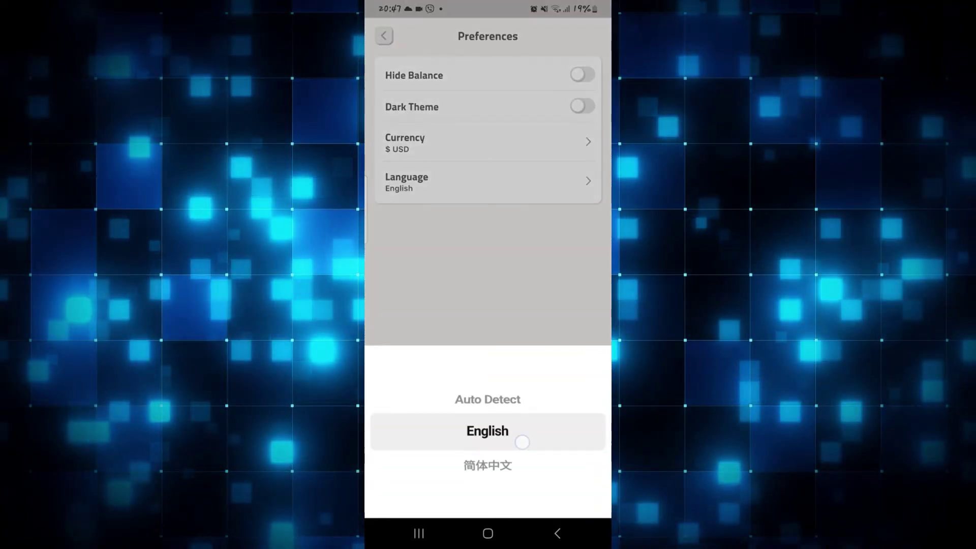
pyautogui.moveTo(521, 442); pyautogui.dragTo(529, 379)
pyautogui.click(525, 238)
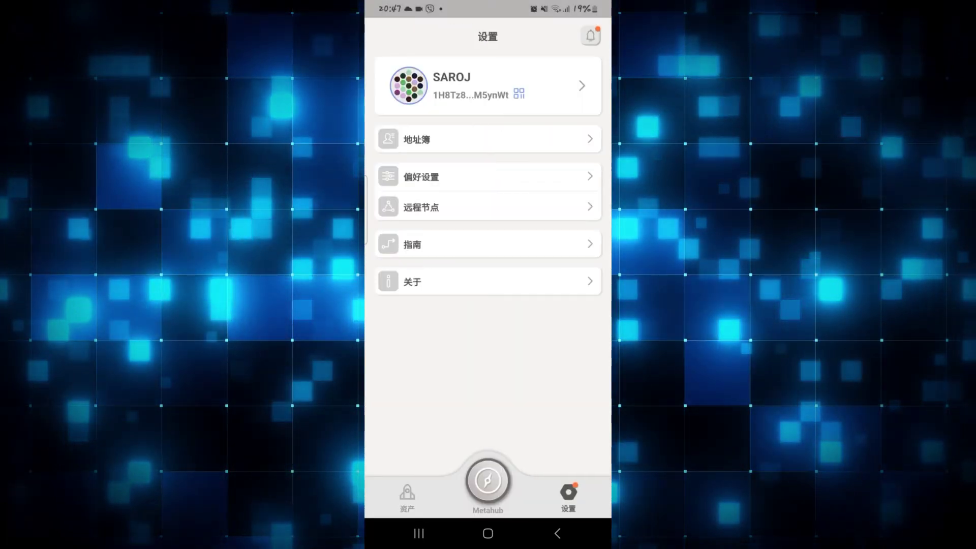
# Step: Switch the language back to English from 偏好设置 > 语言
pyautogui.click(421, 176)
pyautogui.click(488, 179)
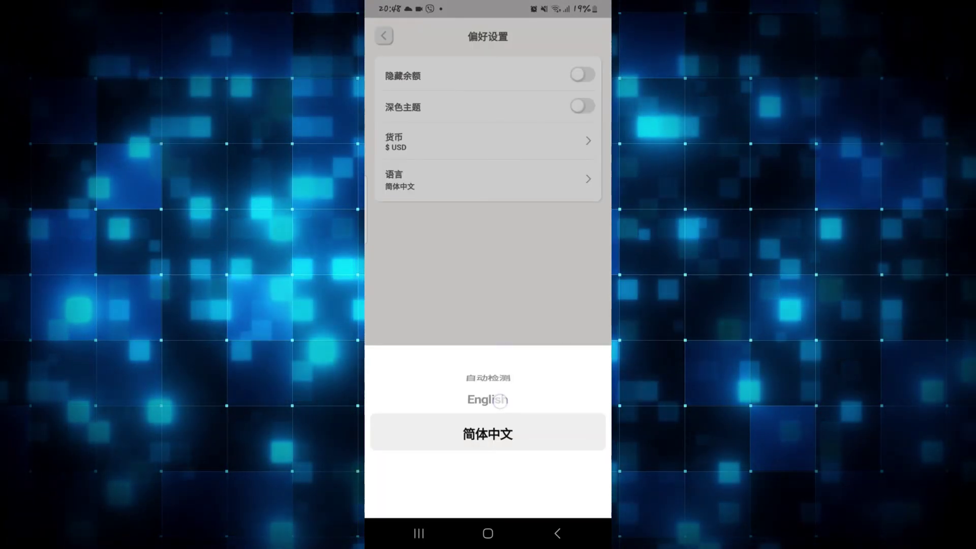
pyautogui.click(495, 399)
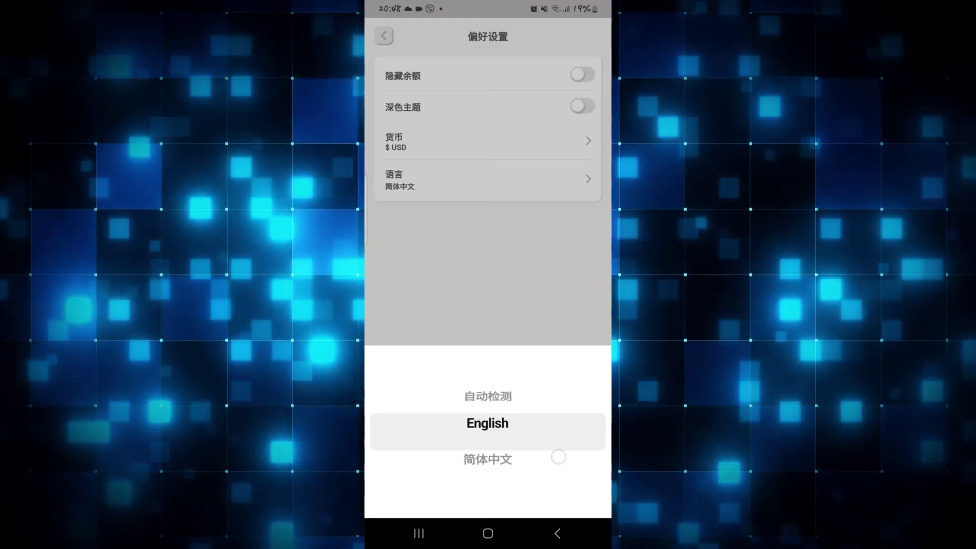
pyautogui.click(544, 225)
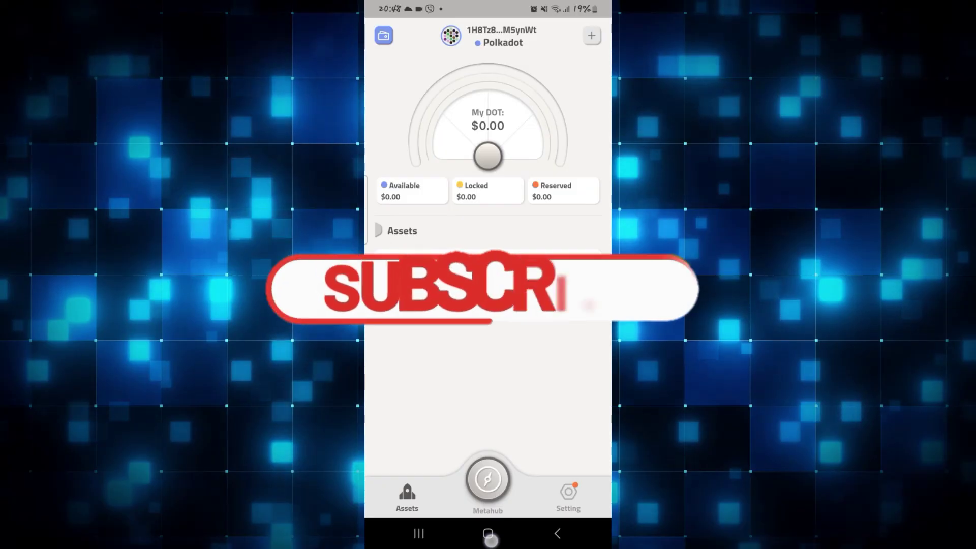
# Step: Exit PolkaWallet to the Android home screen
pyautogui.click(488, 533)
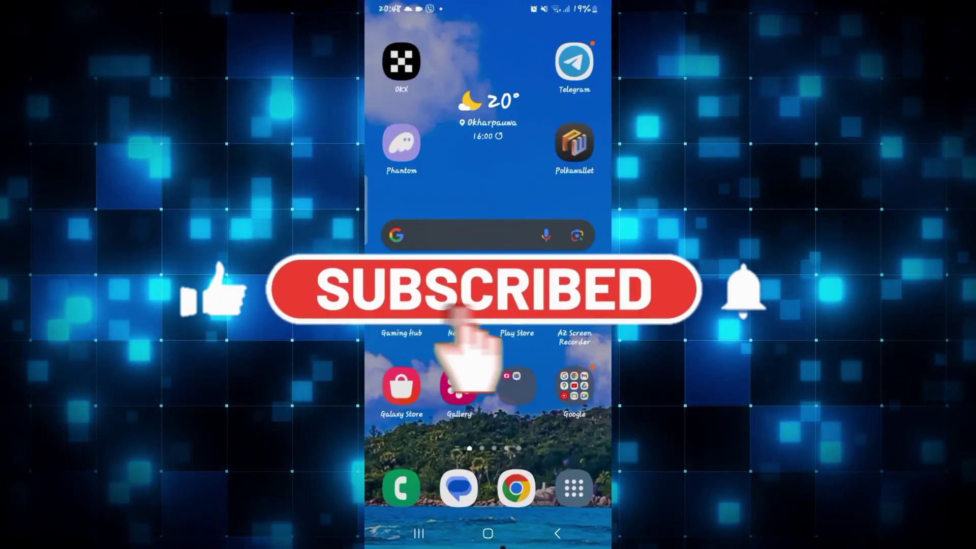